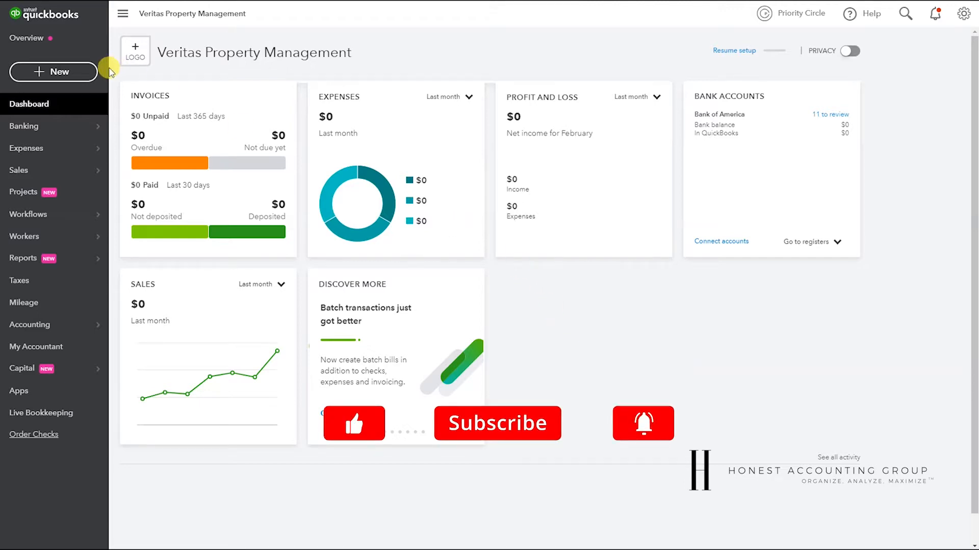
# Start a blank batch of Invoices to Create, landing on row 1004's customer cell
pyautogui.click(80, 71)
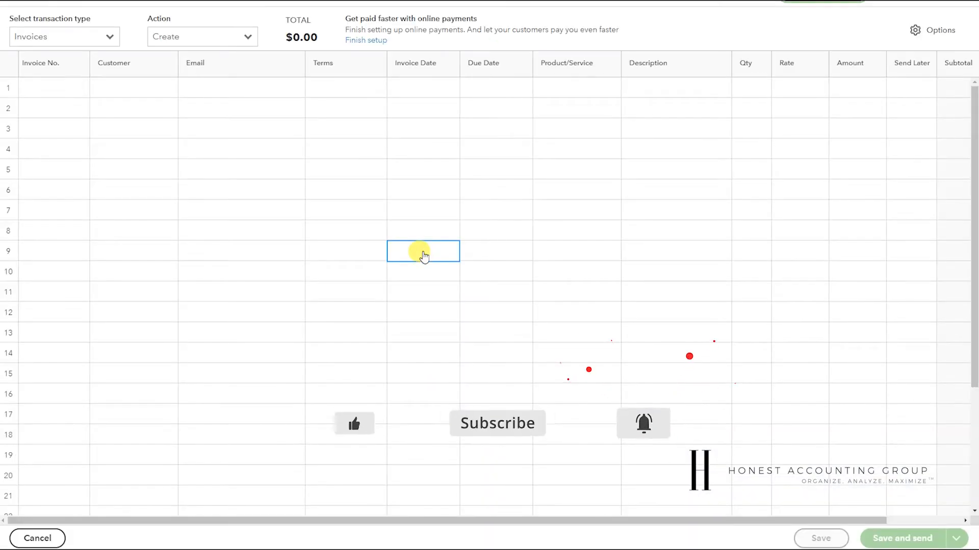
pyautogui.click(111, 38)
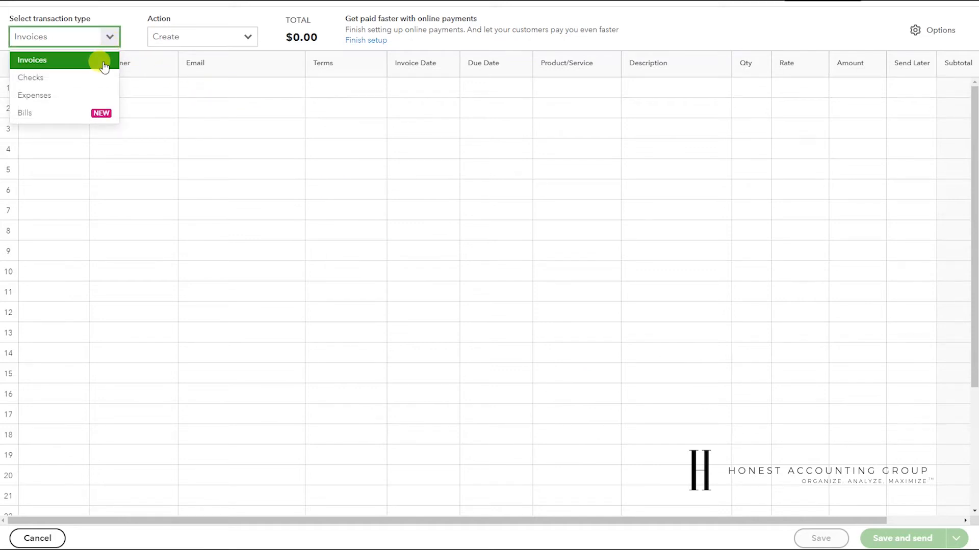
pyautogui.click(104, 65)
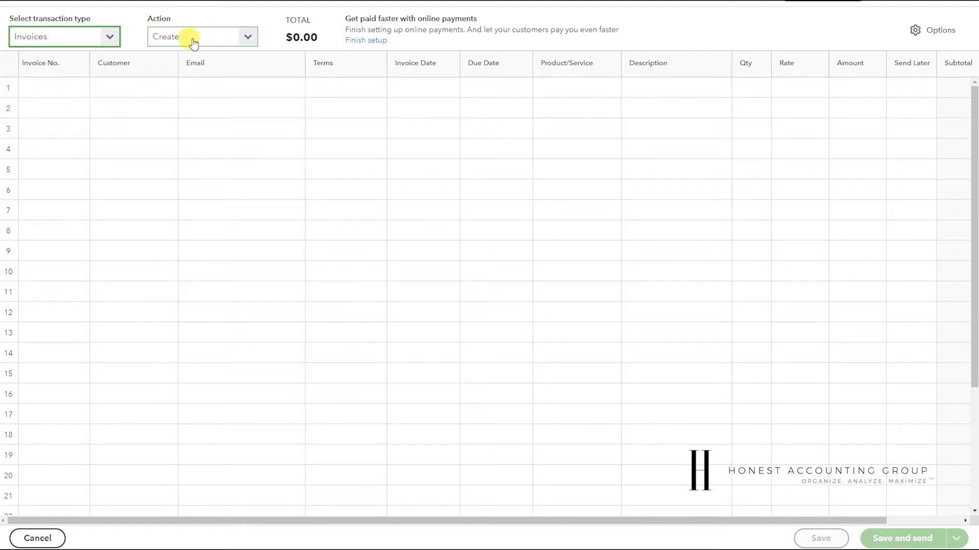
pyautogui.click(134, 89)
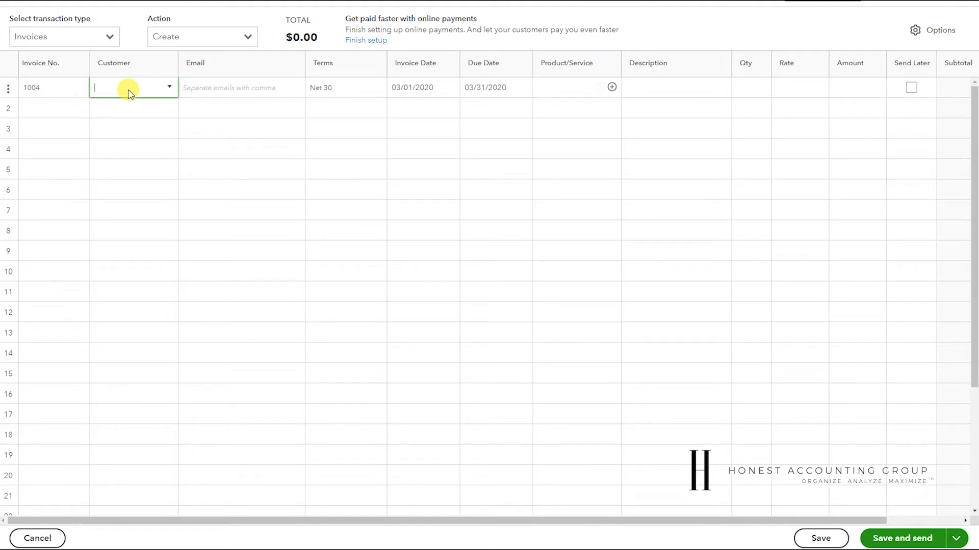
# Make Jane Doe the customer of invoice 1004, keeping Net 30 terms and the March dates
pyautogui.click(36, 88)
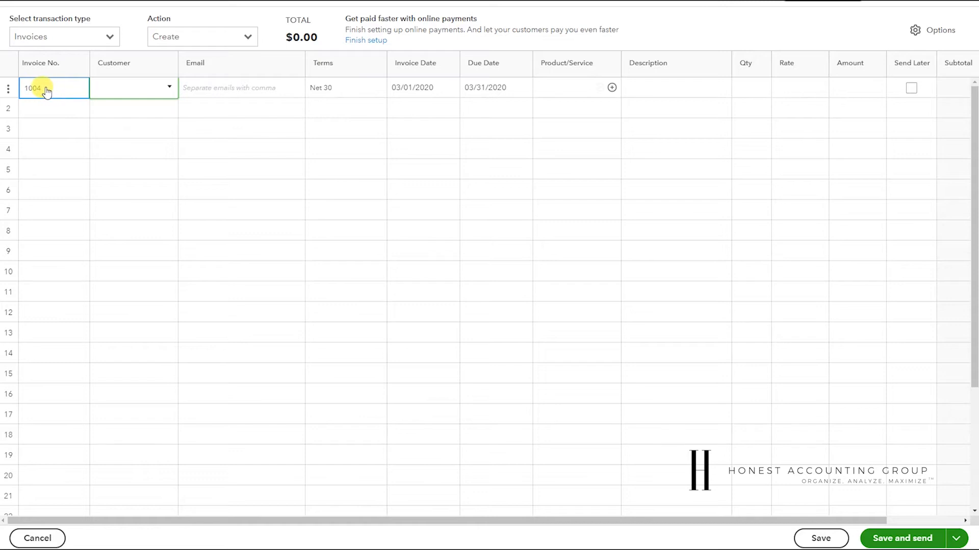
pyautogui.click(154, 89)
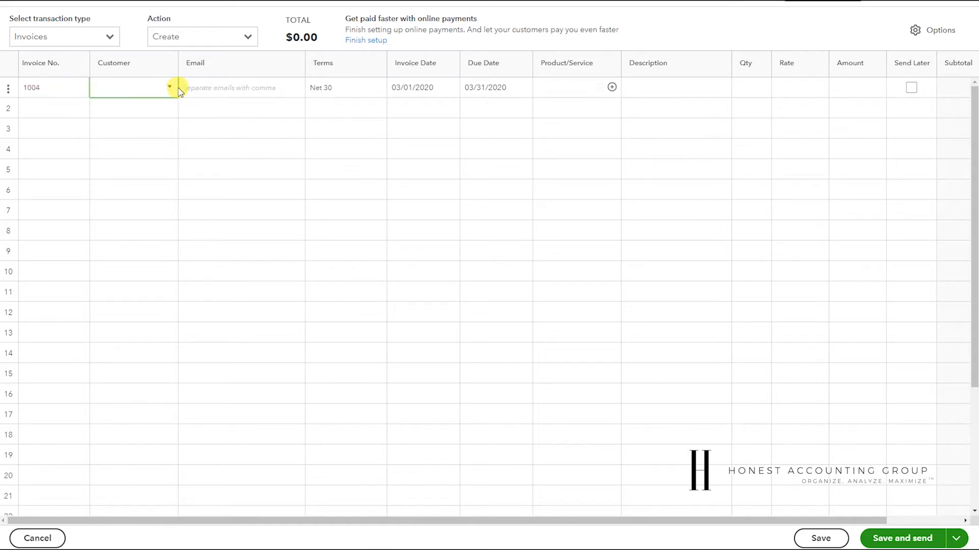
pyautogui.click(170, 88)
pyautogui.click(127, 127)
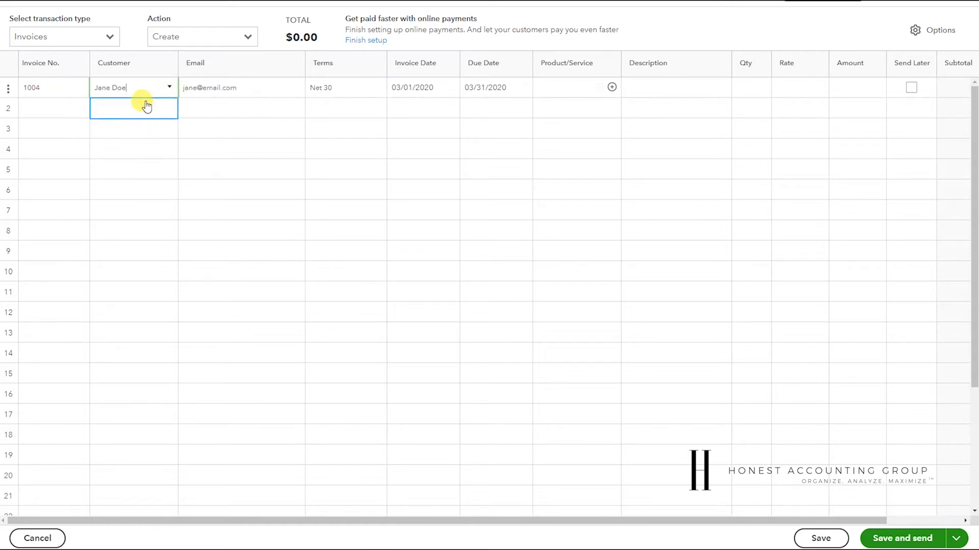
pyautogui.click(227, 92)
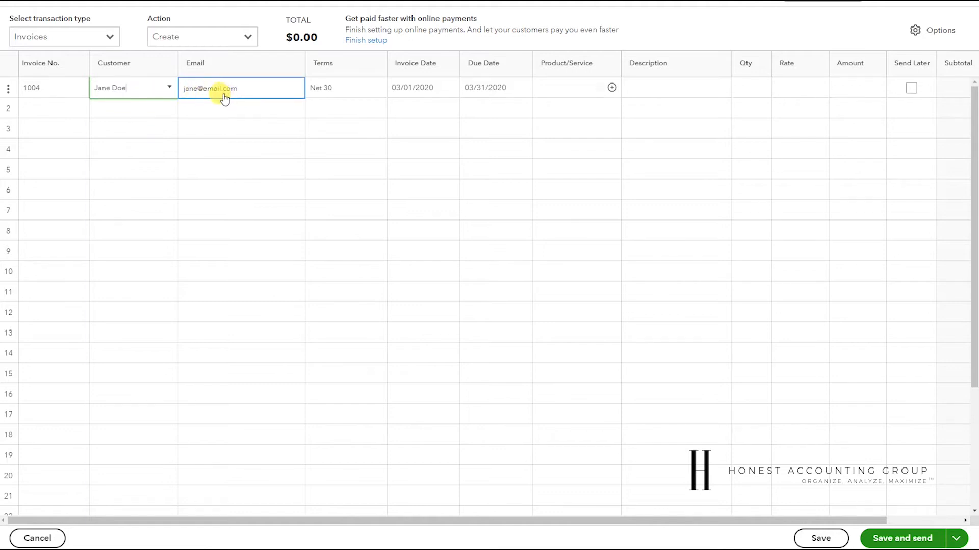
pyautogui.click(329, 88)
pyautogui.click(405, 87)
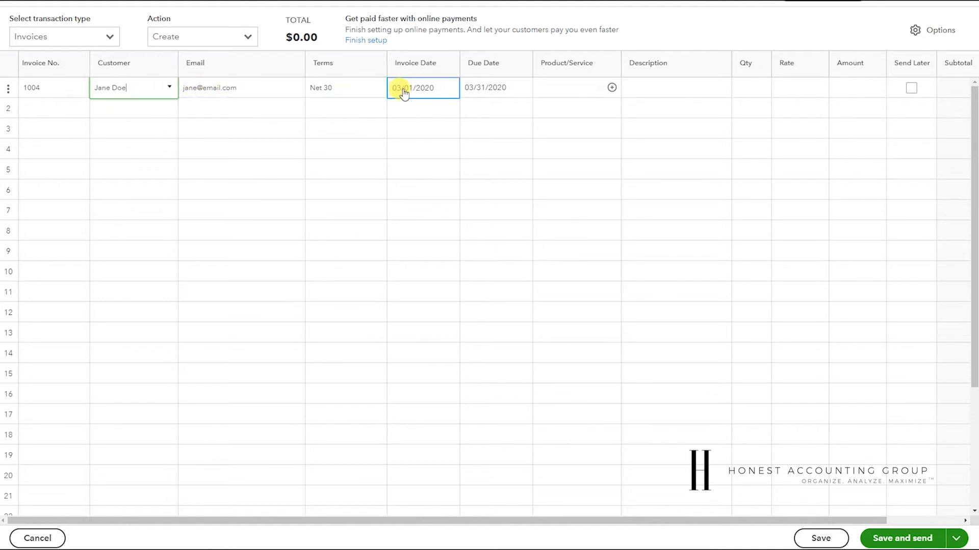
pyautogui.click(379, 89)
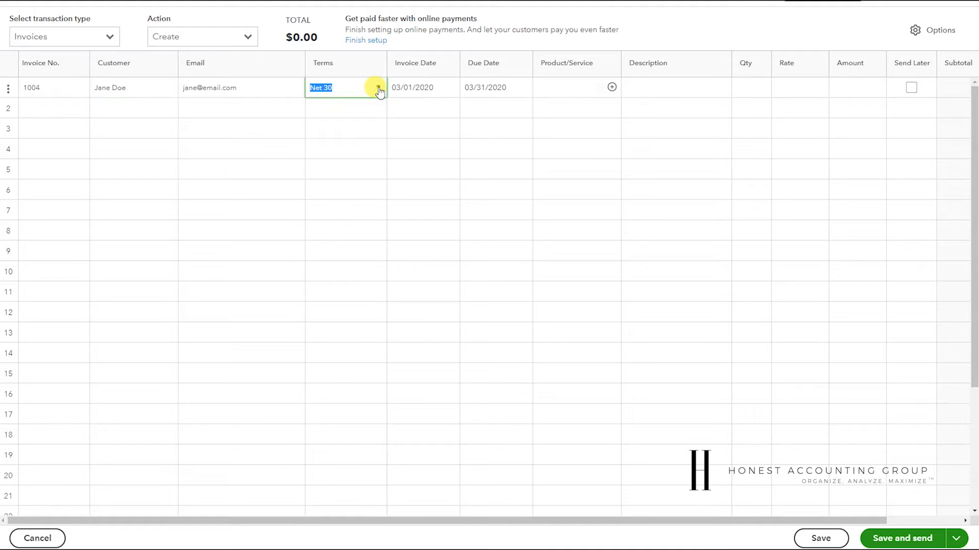
pyautogui.click(378, 90)
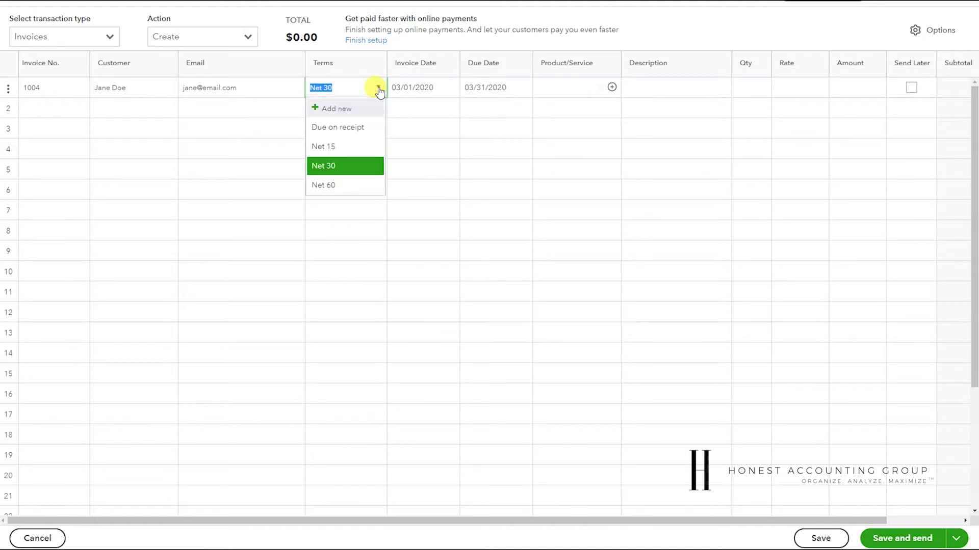
pyautogui.click(453, 88)
# Add a Design line described 'Design Work' at rate 1,500 for $1,500.00
pyautogui.click(572, 89)
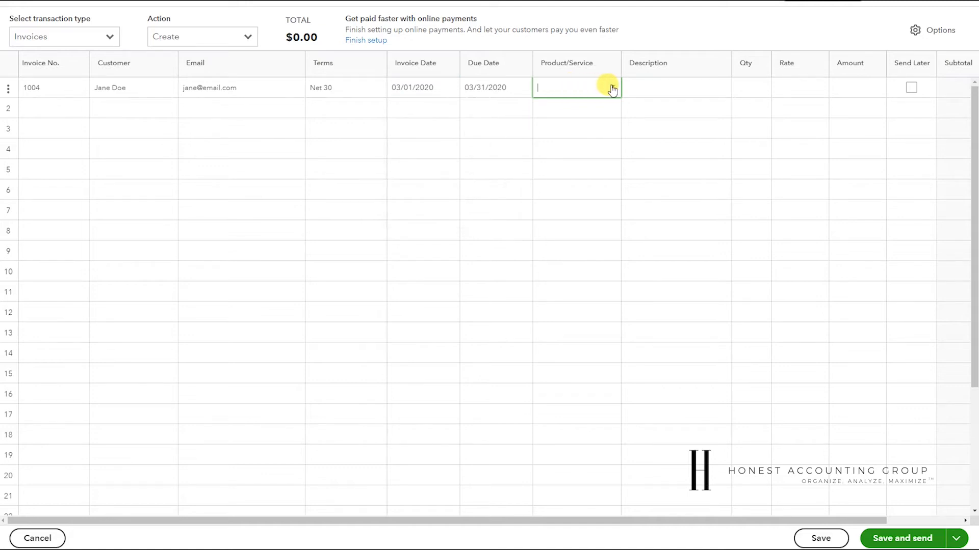
pyautogui.click(611, 87)
pyautogui.click(566, 108)
pyautogui.click(657, 87)
pyautogui.write('Design Work')
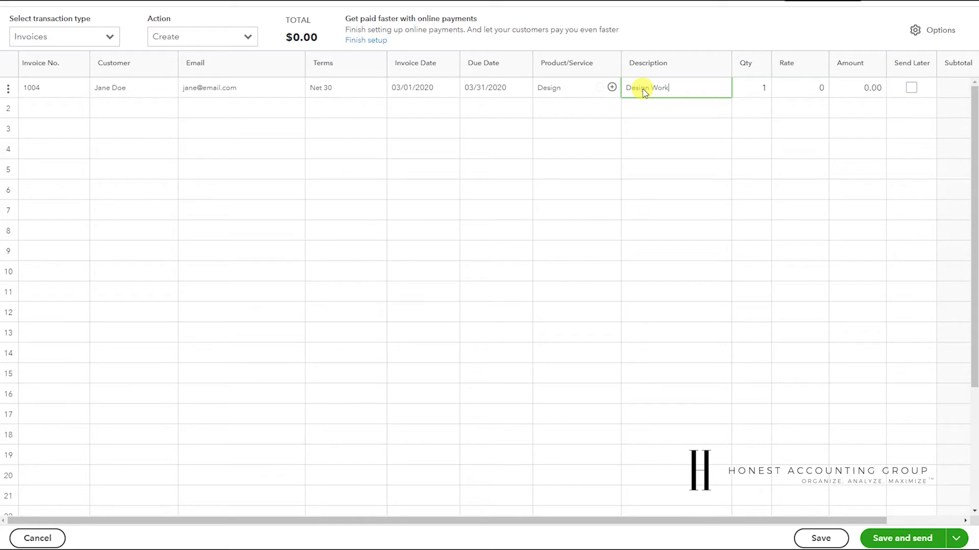
pyautogui.press('Tab')
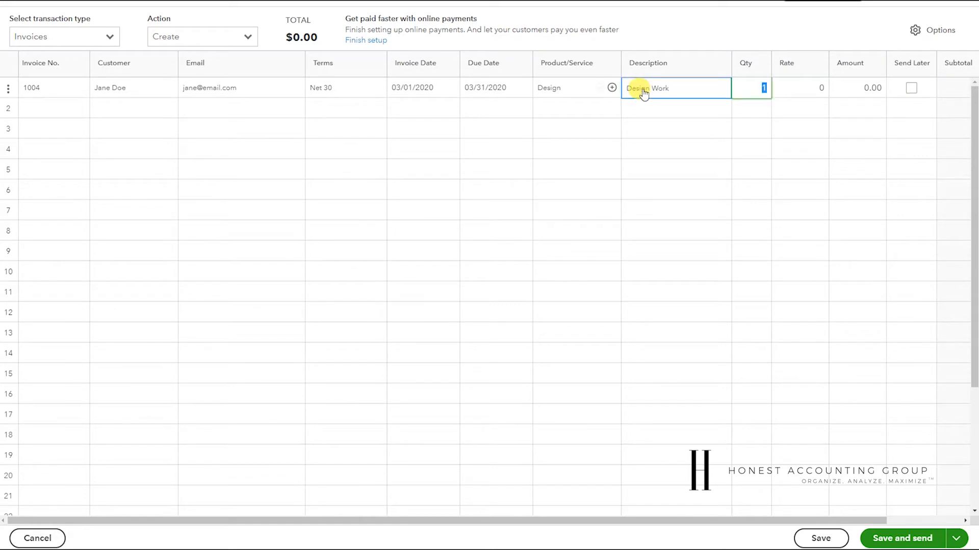
pyautogui.press('Tab')
pyautogui.write('1500')
pyautogui.press('Tab')
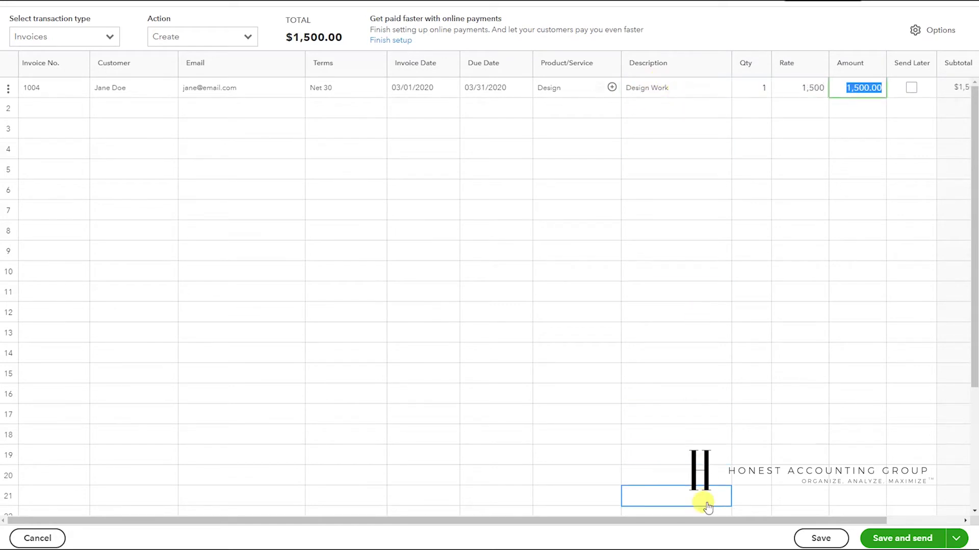
pyautogui.moveTo(706, 521); pyautogui.dragTo(814, 523)
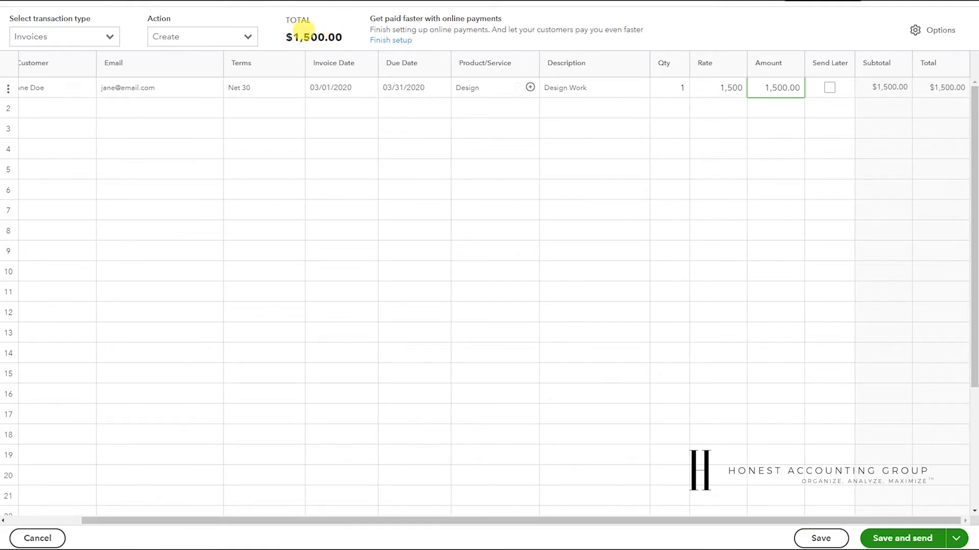
pyautogui.click(826, 92)
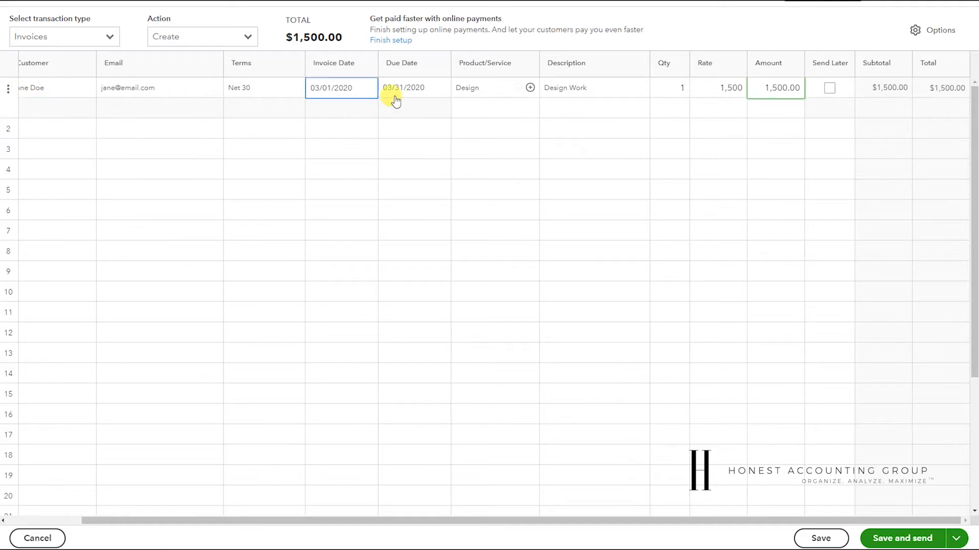
# Add a second Hours 'Labor' line, 40 at 50 for $2,000.00, making the total $3,500.00
pyautogui.click(476, 110)
pyautogui.click(530, 107)
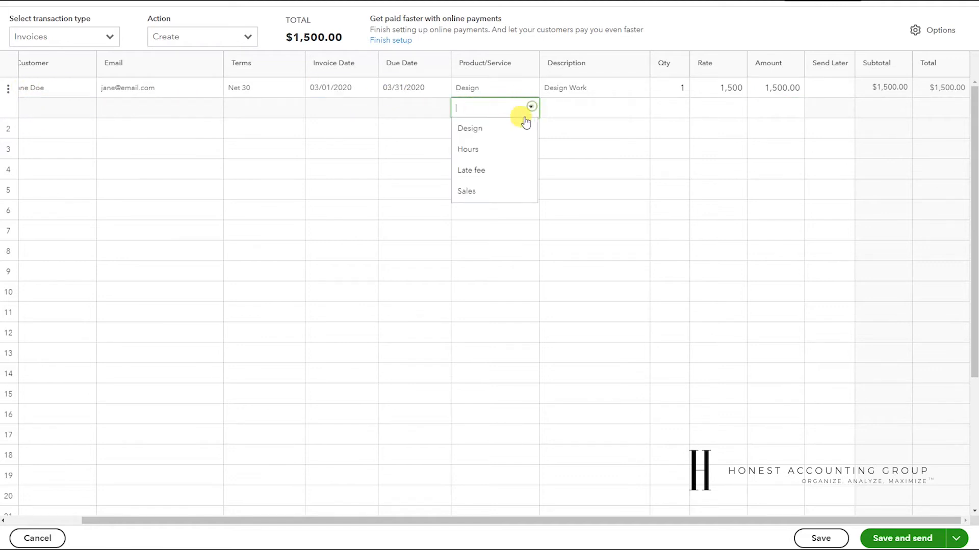
pyautogui.click(492, 150)
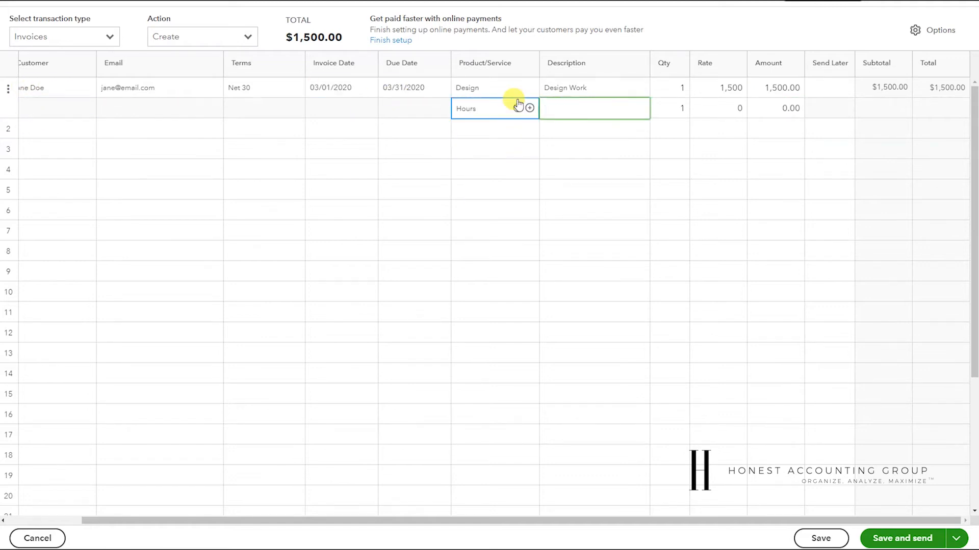
pyautogui.click(561, 115)
pyautogui.write('Labor')
pyautogui.press('Tab')
pyautogui.write('40')
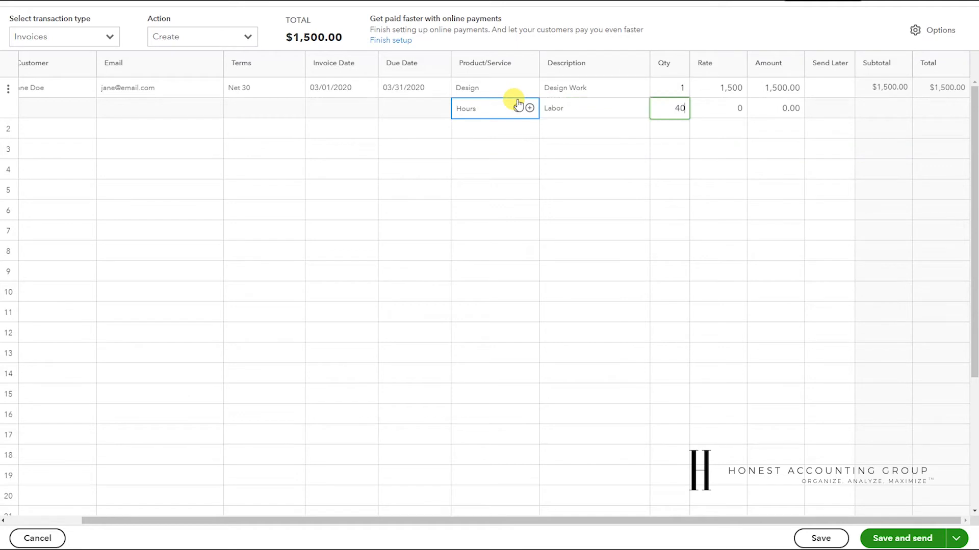
pyautogui.press('Tab')
pyautogui.write('50')
pyautogui.press('Tab')
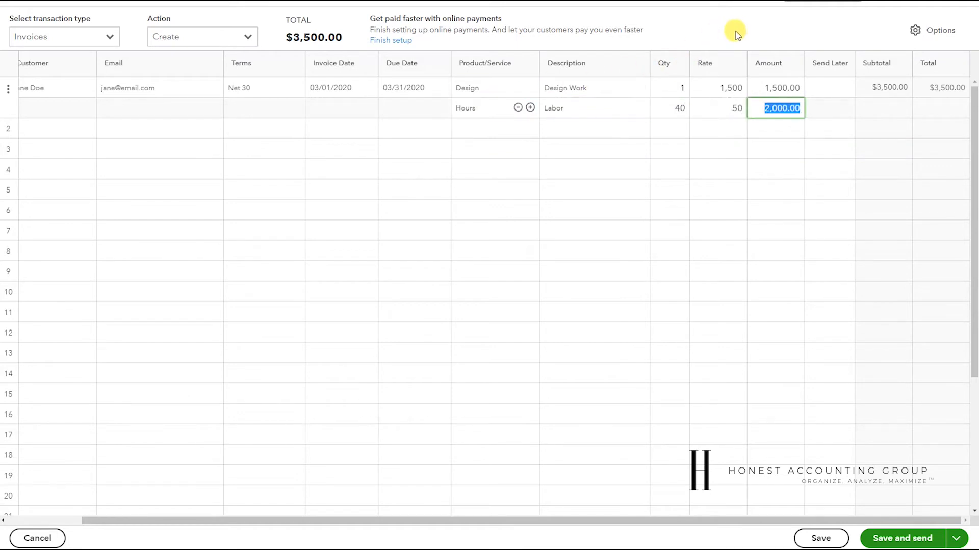
pyautogui.click(776, 87)
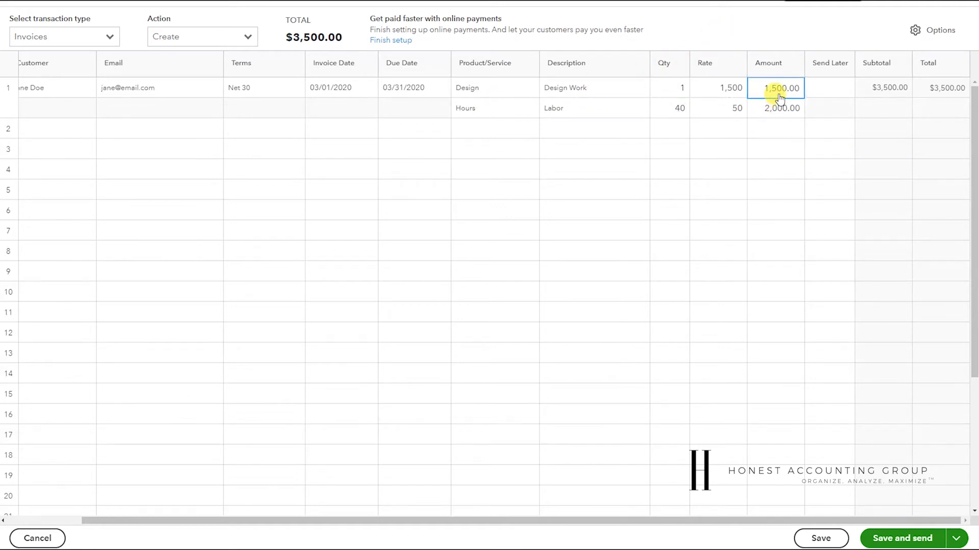
pyautogui.click(730, 87)
pyautogui.click(736, 108)
pyautogui.click(780, 108)
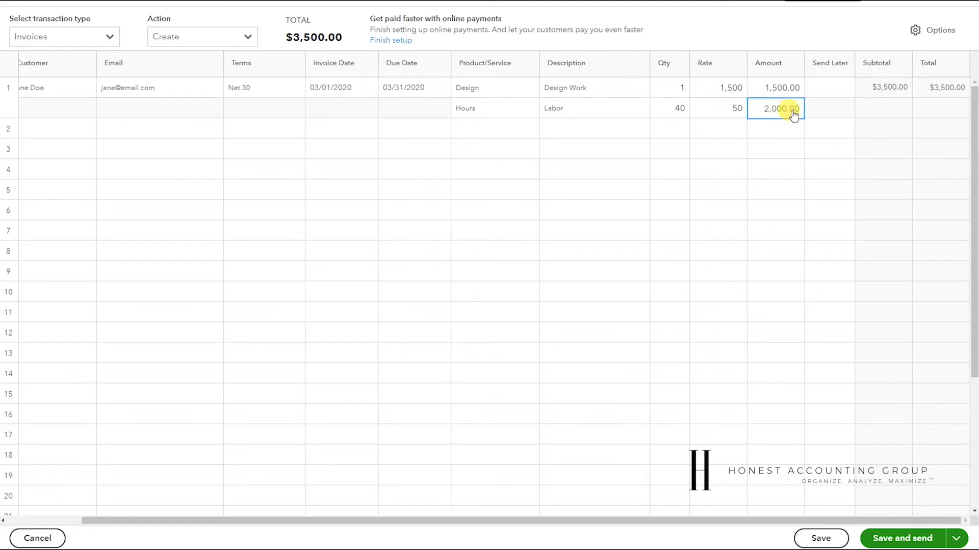
pyautogui.click(594, 511)
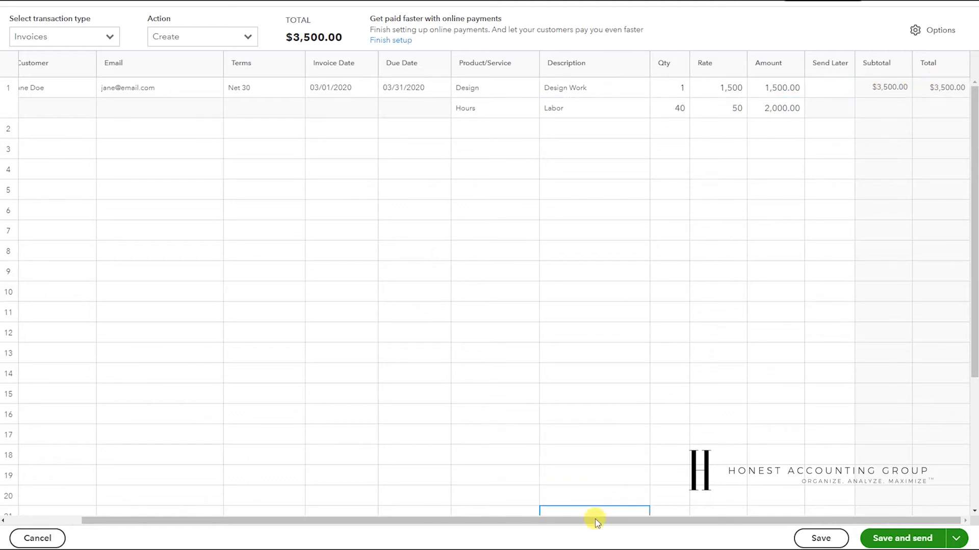
pyautogui.moveTo(595, 522); pyautogui.dragTo(393, 524)
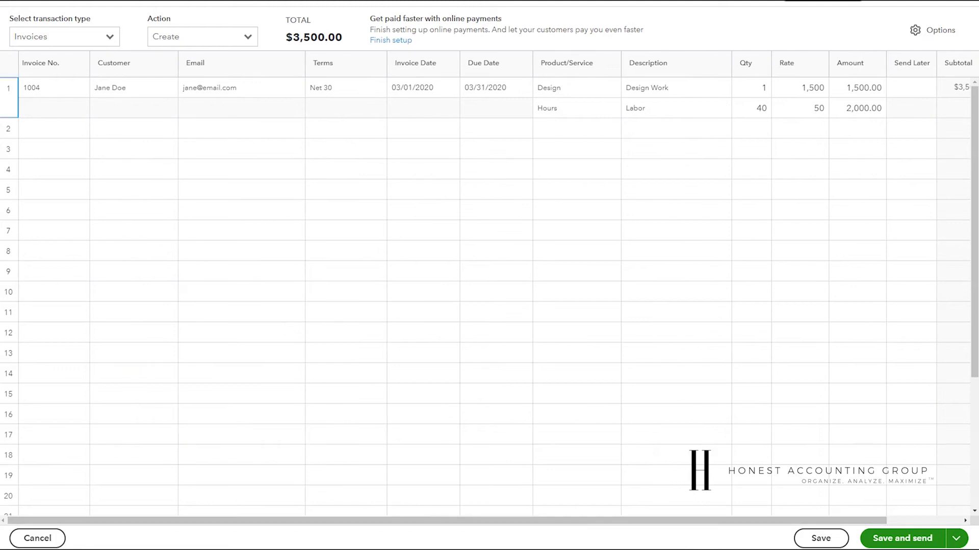
# Bring up the row actions menu for Jane Doe's invoice 1004
pyautogui.click(7, 92)
pyautogui.click(10, 96)
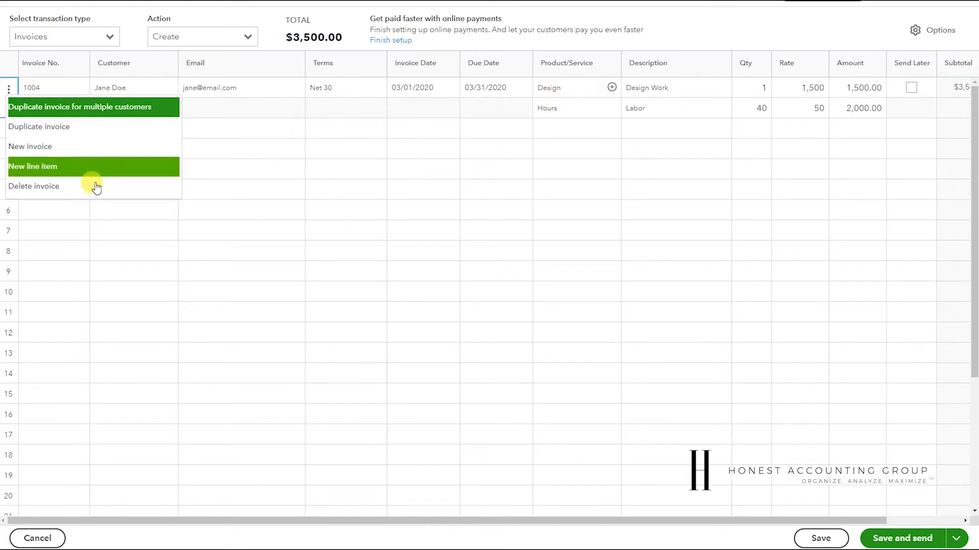
# Duplicate invoice 1004 for John Doe and Sarah Doe as invoices 1005 and 1006, total $10,500.00
pyautogui.click(99, 109)
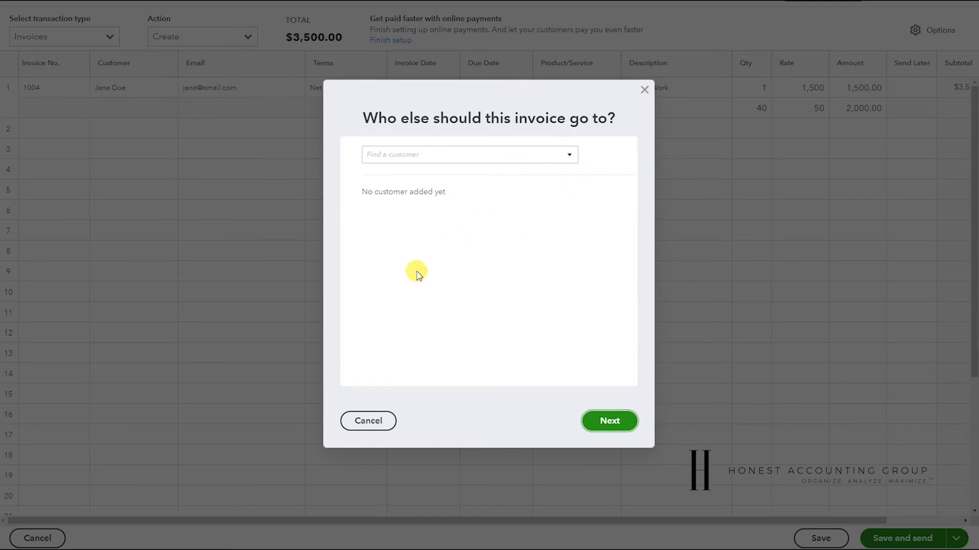
pyautogui.click(568, 159)
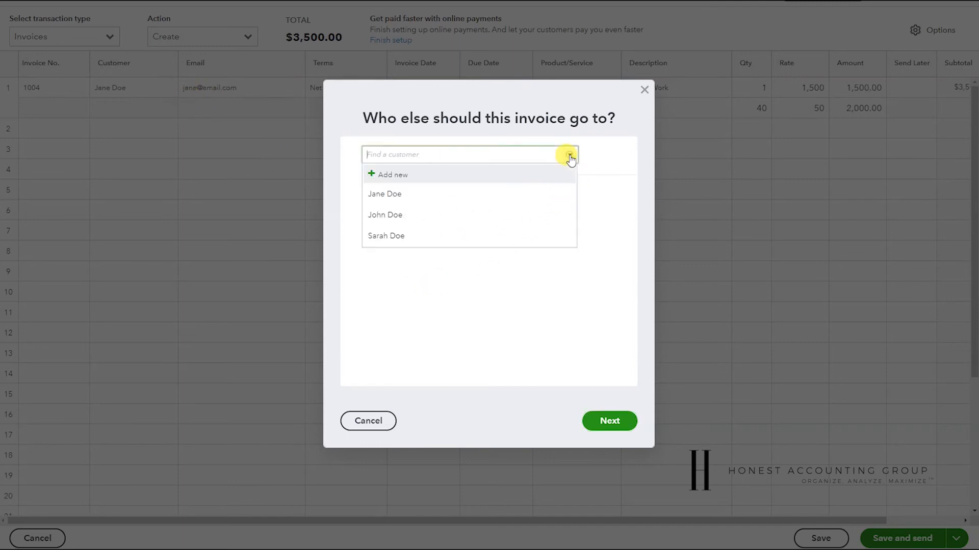
pyautogui.click(413, 217)
pyautogui.click(568, 154)
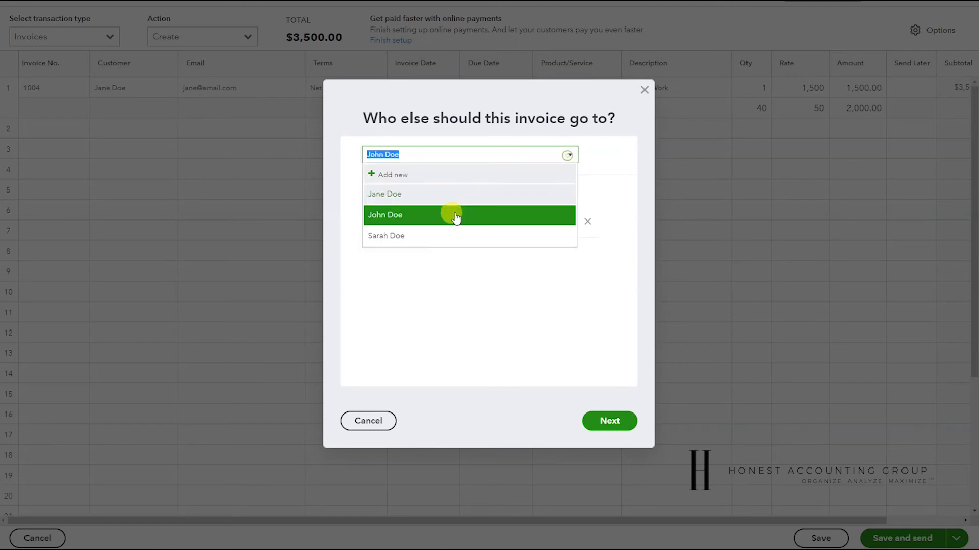
pyautogui.click(426, 236)
pyautogui.click(426, 321)
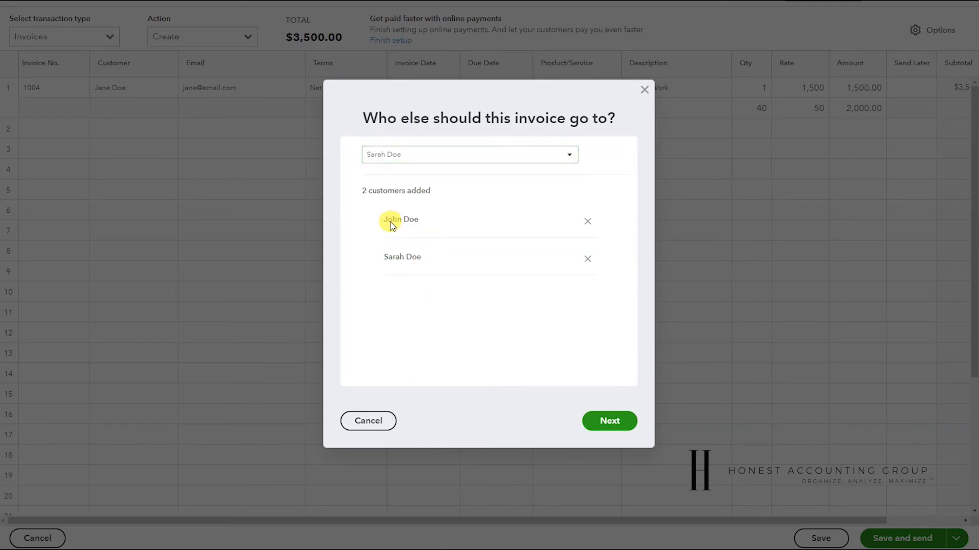
pyautogui.click(604, 421)
# Review the duplicated invoices 1005 and 1006 in the batch grid
pyautogui.click(116, 87)
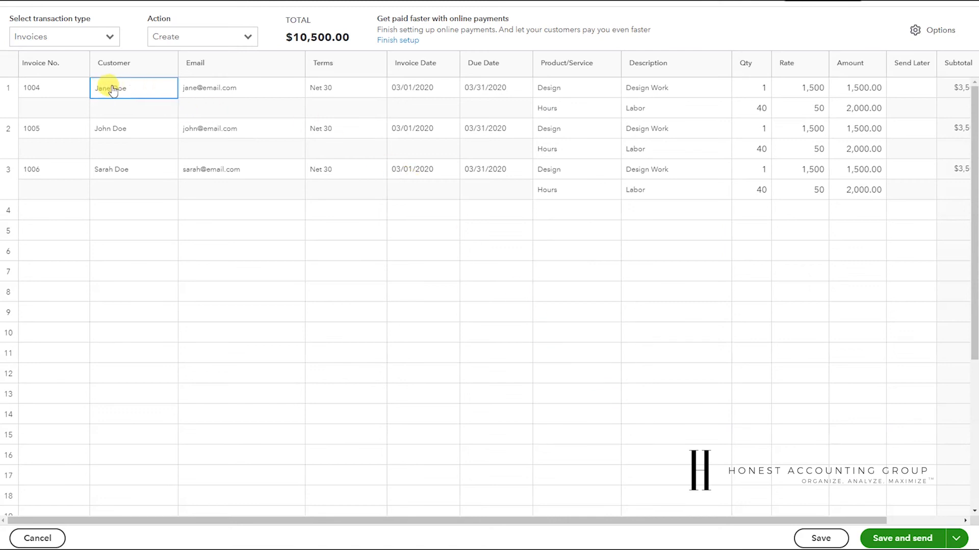
pyautogui.click(115, 128)
pyautogui.click(334, 91)
pyautogui.click(484, 88)
pyautogui.click(549, 108)
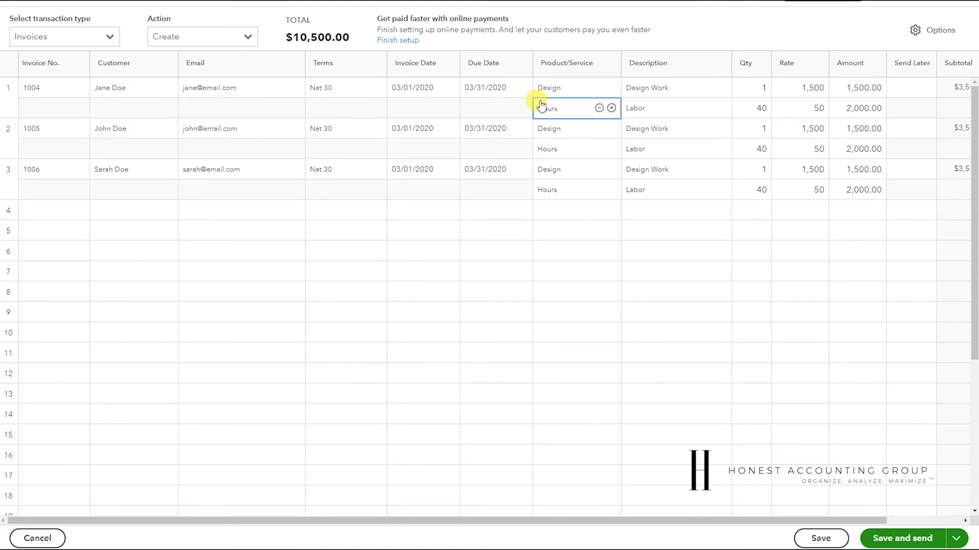
pyautogui.click(134, 128)
pyautogui.click(126, 169)
pyautogui.click(576, 169)
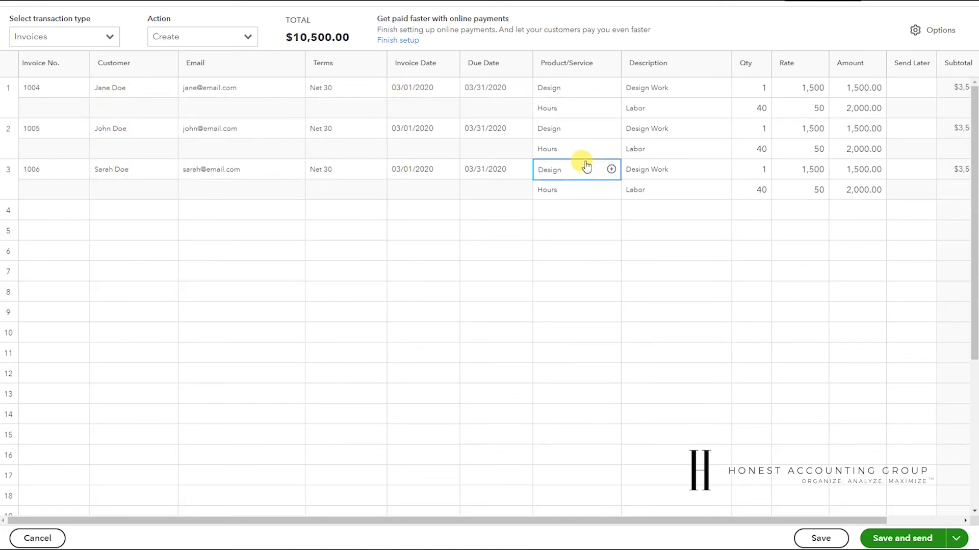
# Delete the Hours labor line from John Doe's invoice 1005, leaving it at $1,500.00
pyautogui.click(582, 128)
pyautogui.click(589, 147)
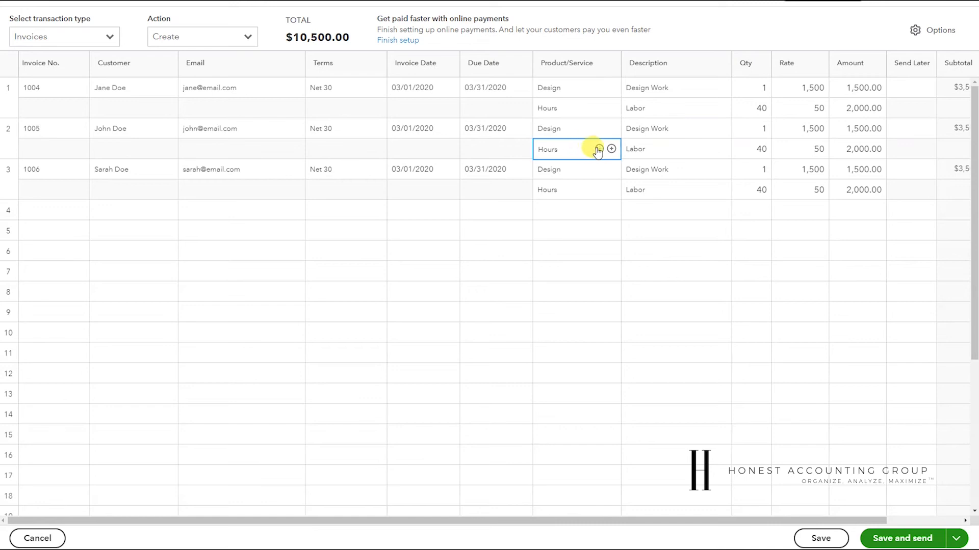
pyautogui.click(640, 150)
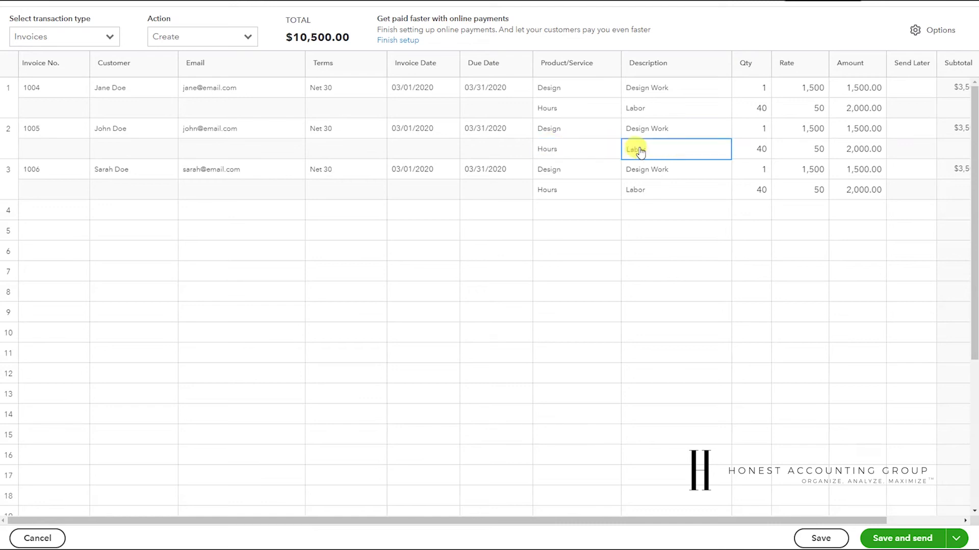
pyautogui.click(245, 129)
pyautogui.click(604, 149)
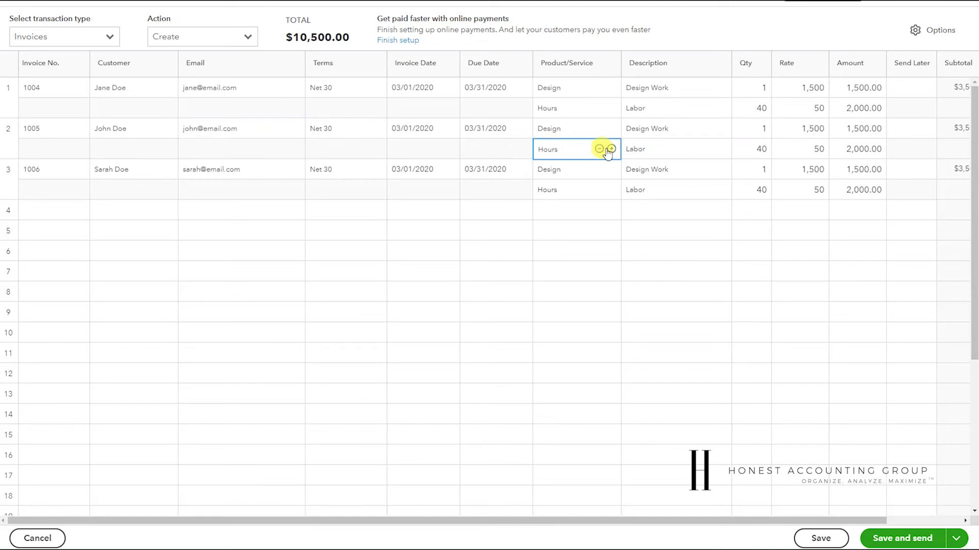
pyautogui.click(647, 128)
pyautogui.click(608, 129)
pyautogui.click(604, 149)
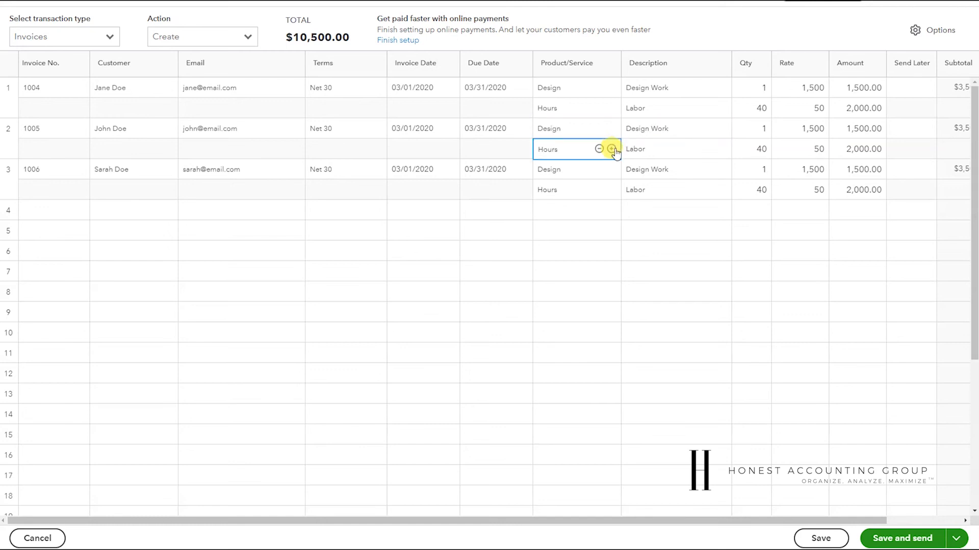
pyautogui.click(600, 150)
pyautogui.click(570, 210)
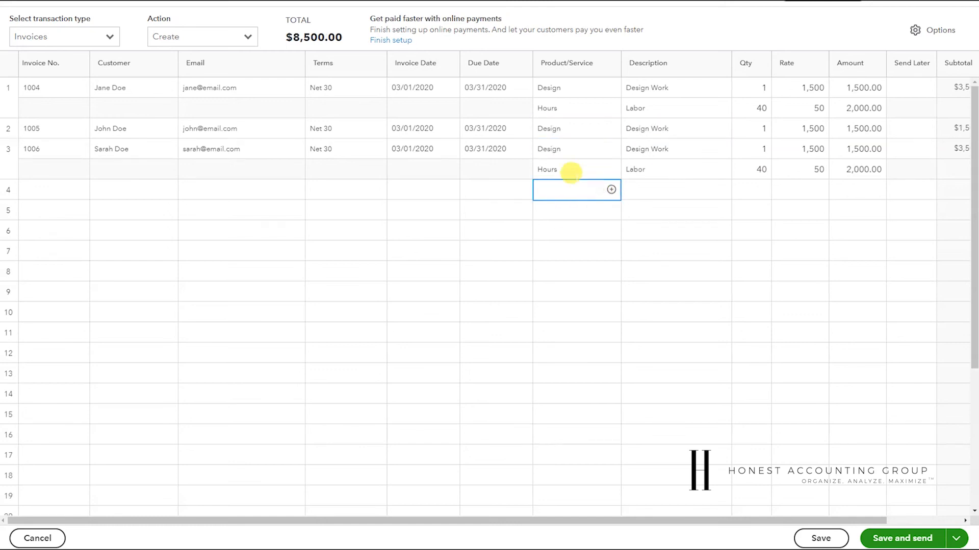
pyautogui.click(673, 108)
pyautogui.click(751, 312)
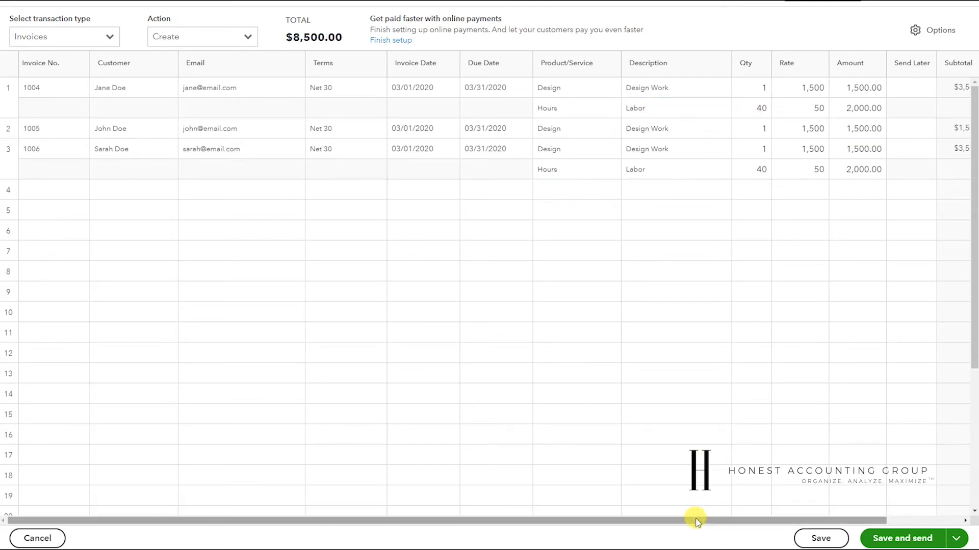
pyautogui.moveTo(692, 522); pyautogui.dragTo(805, 520)
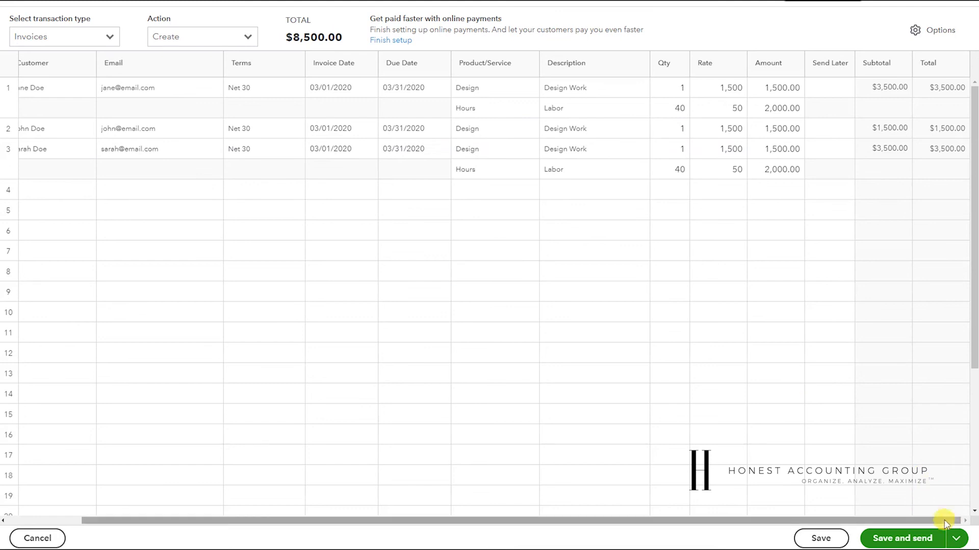
# Save all three batch invoices and confirm, returning to the dashboard
pyautogui.click(958, 541)
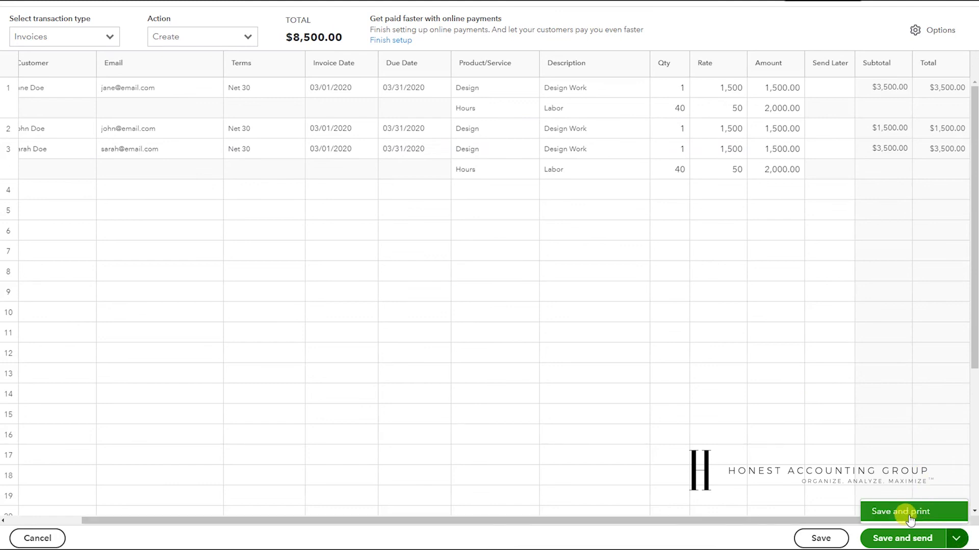
pyautogui.click(772, 531)
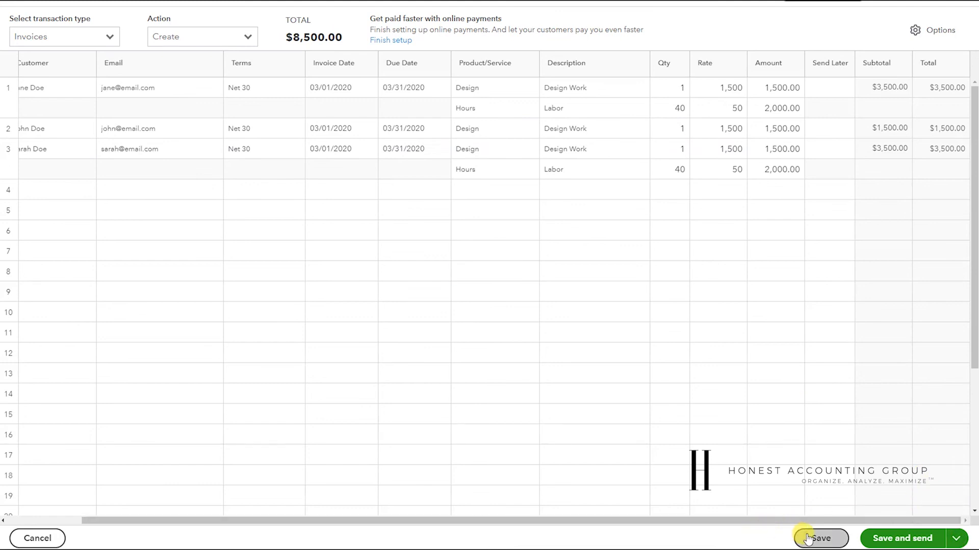
pyautogui.click(812, 538)
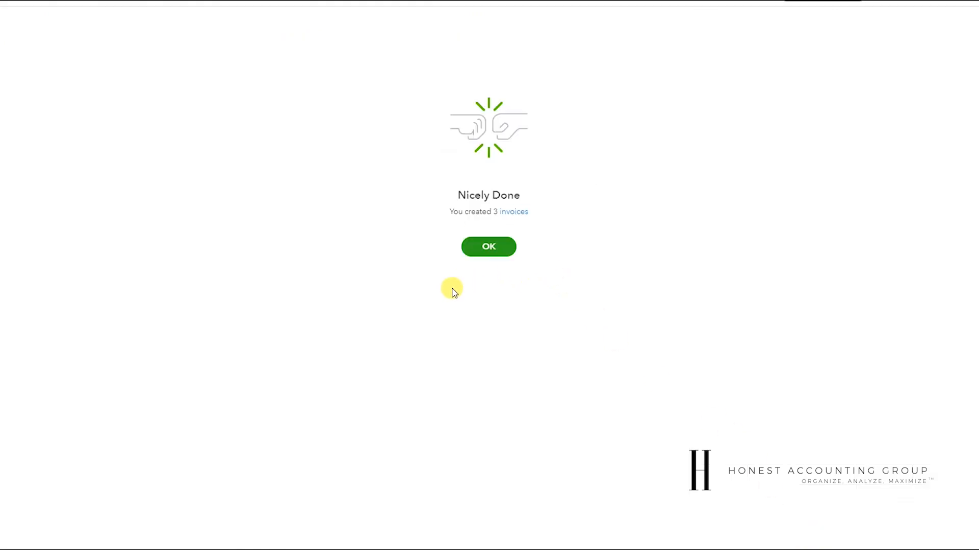
pyautogui.click(488, 248)
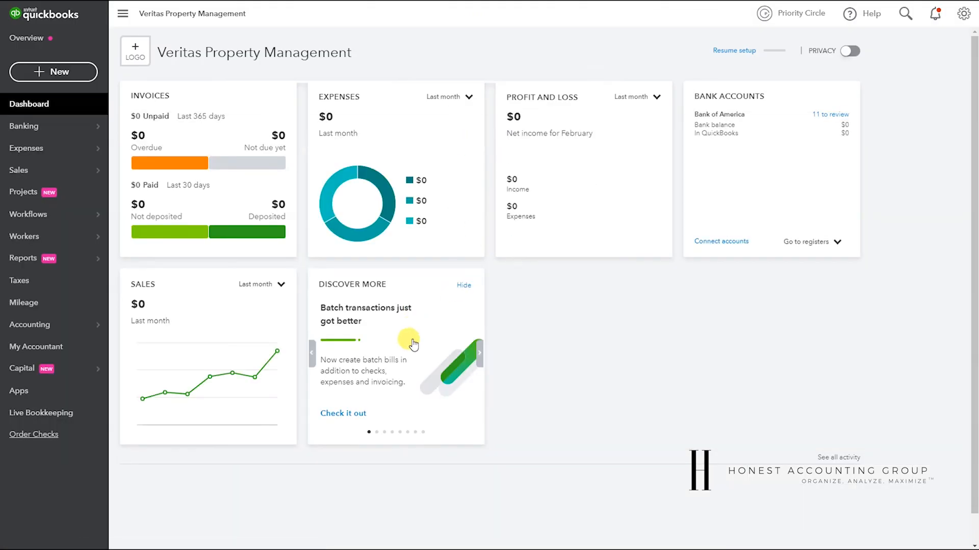
pyautogui.moveTo(46, 169)
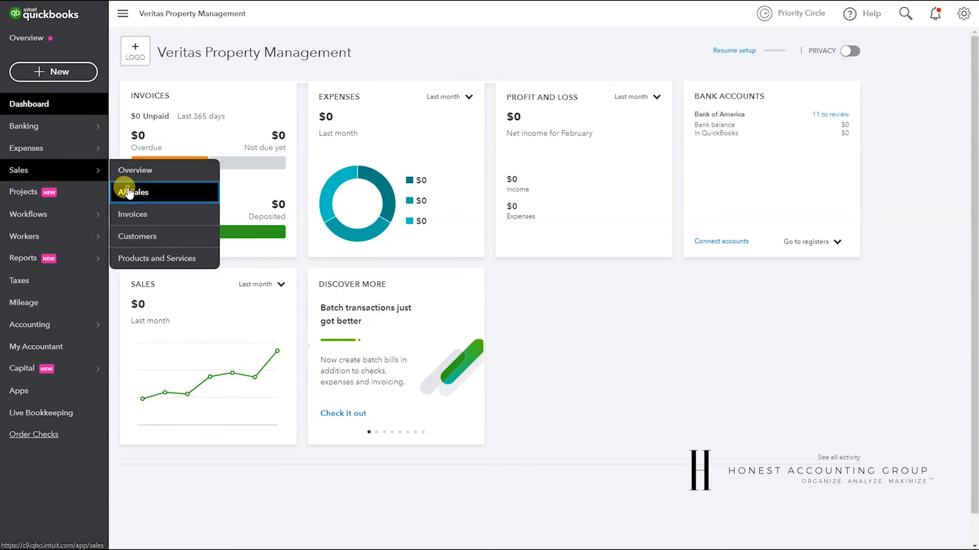
# Show All Sales with open invoices 1004, 1005 and 1006 totalling $8,500.00
pyautogui.click(133, 192)
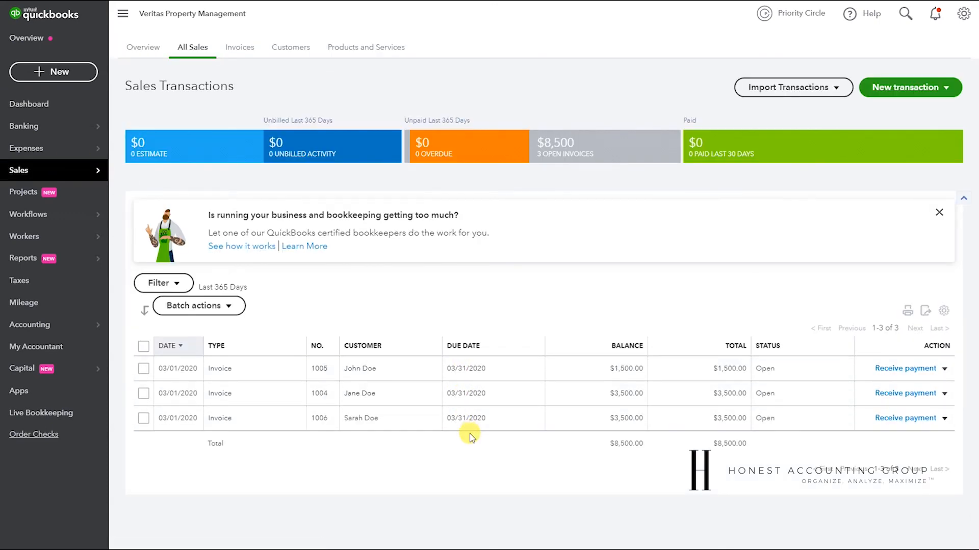